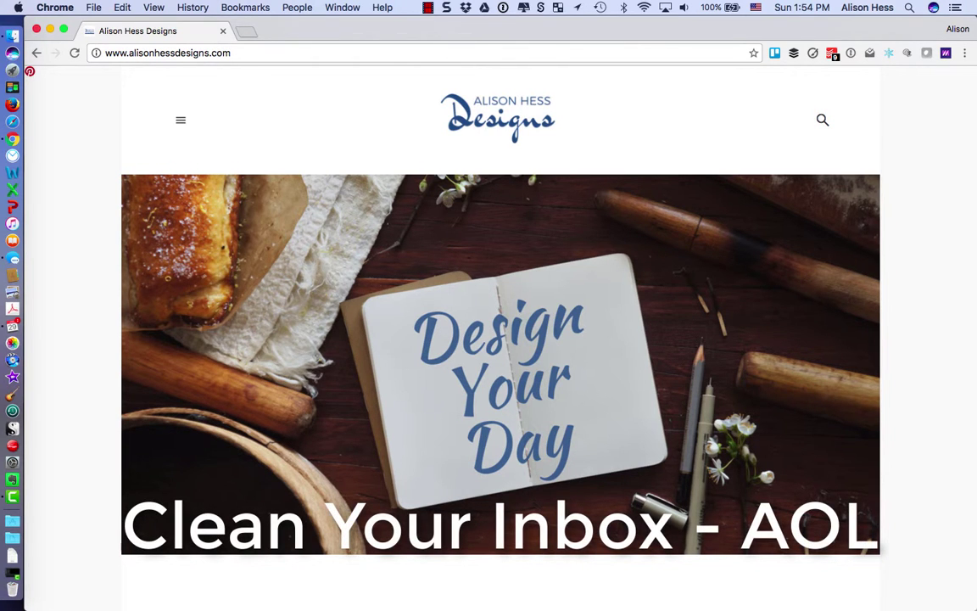
Go to the AOL homepage by entering aol in the address bar.
click(478, 59)
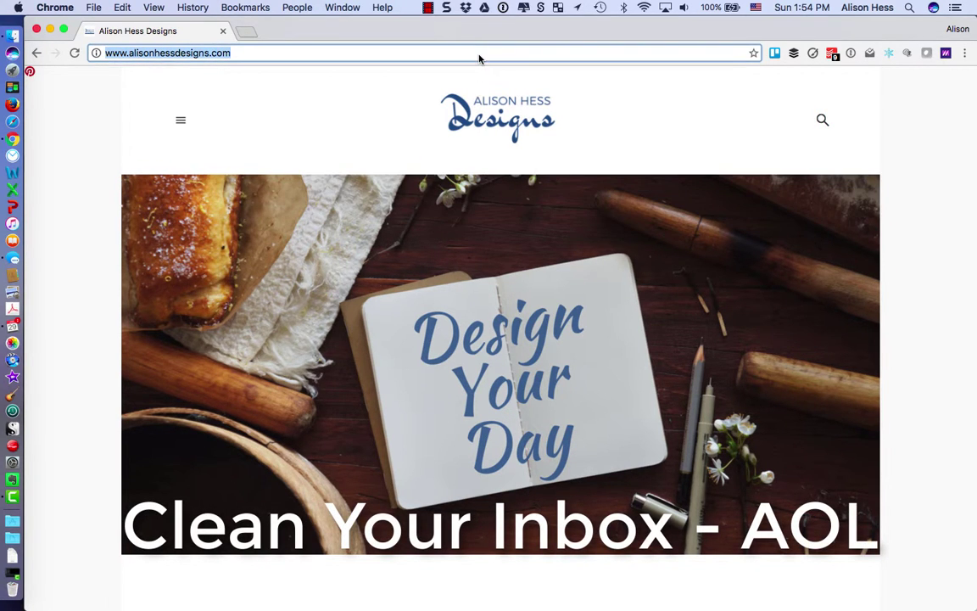
text(aol)
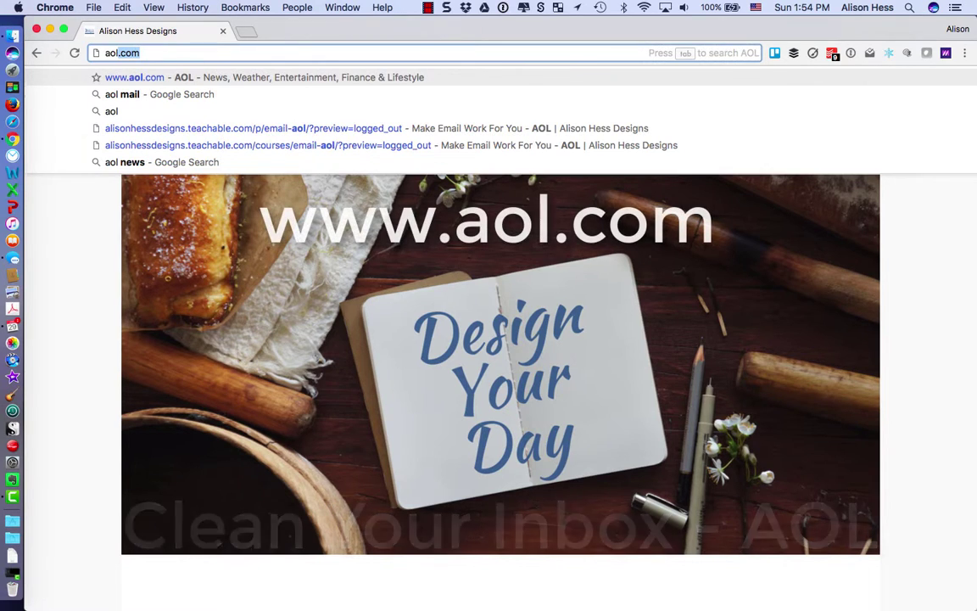
key(Return)
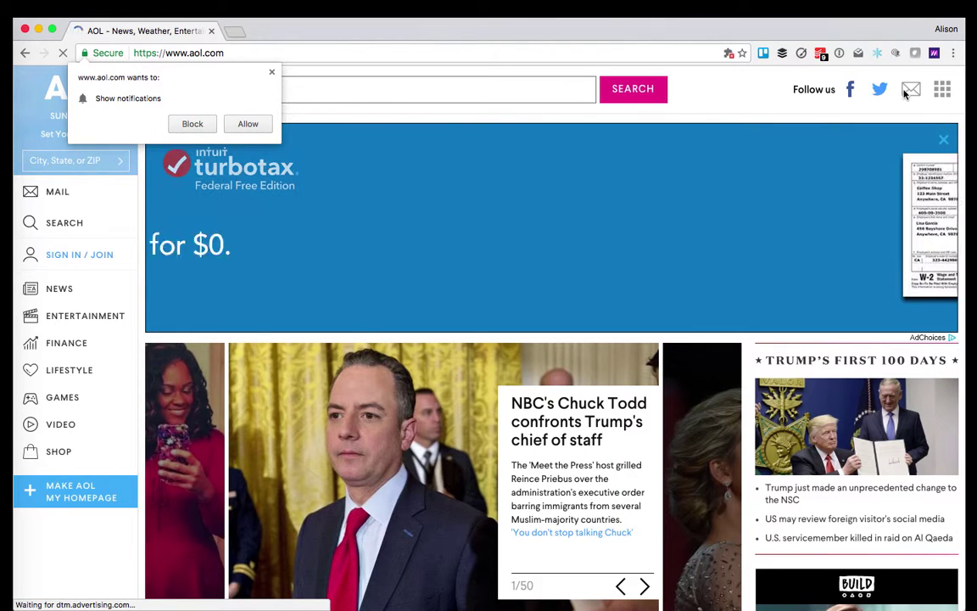
Dismiss the notifications prompt and sign in to AOL Mail, which shows 676 new messages.
click(272, 73)
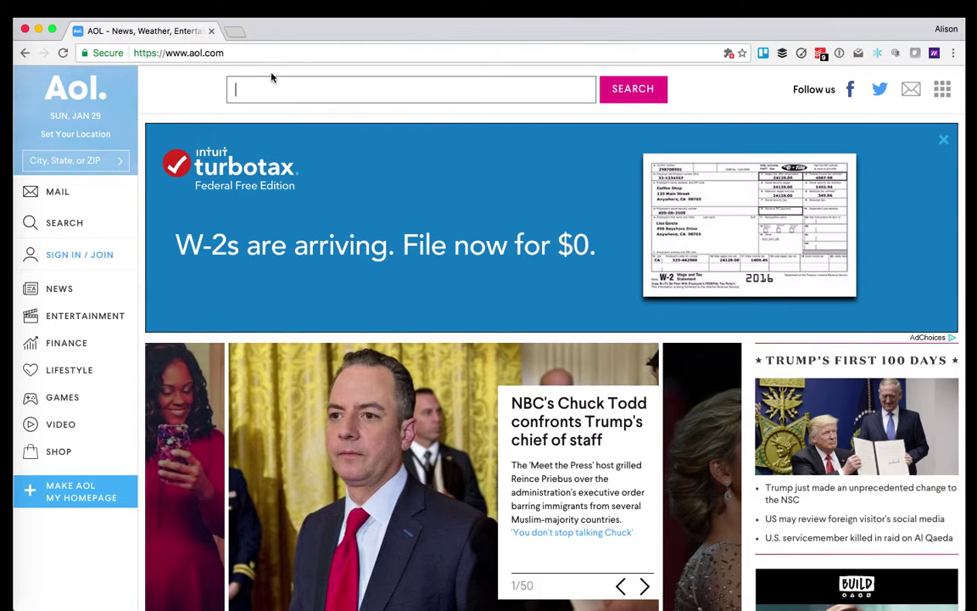
click(910, 90)
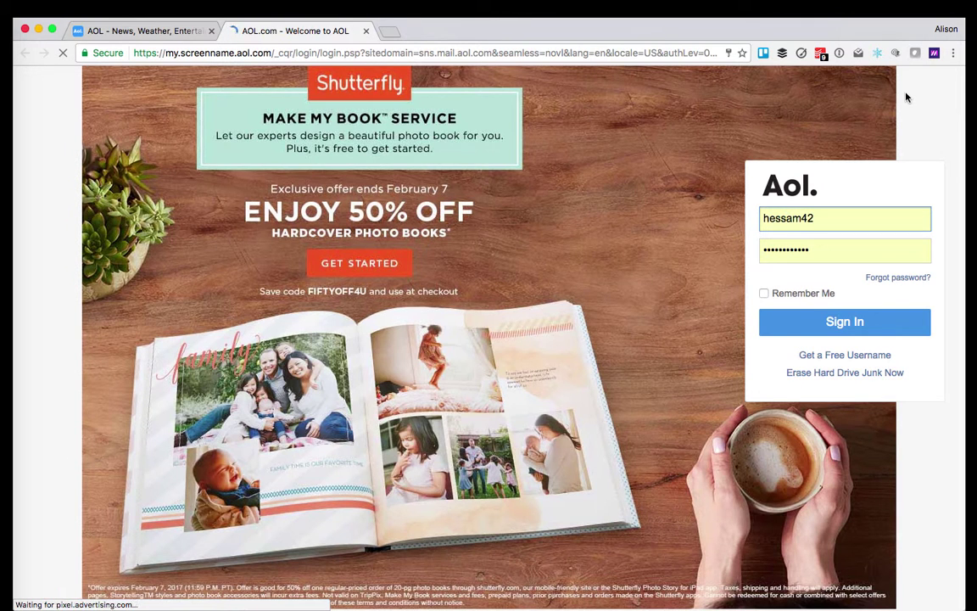
click(865, 326)
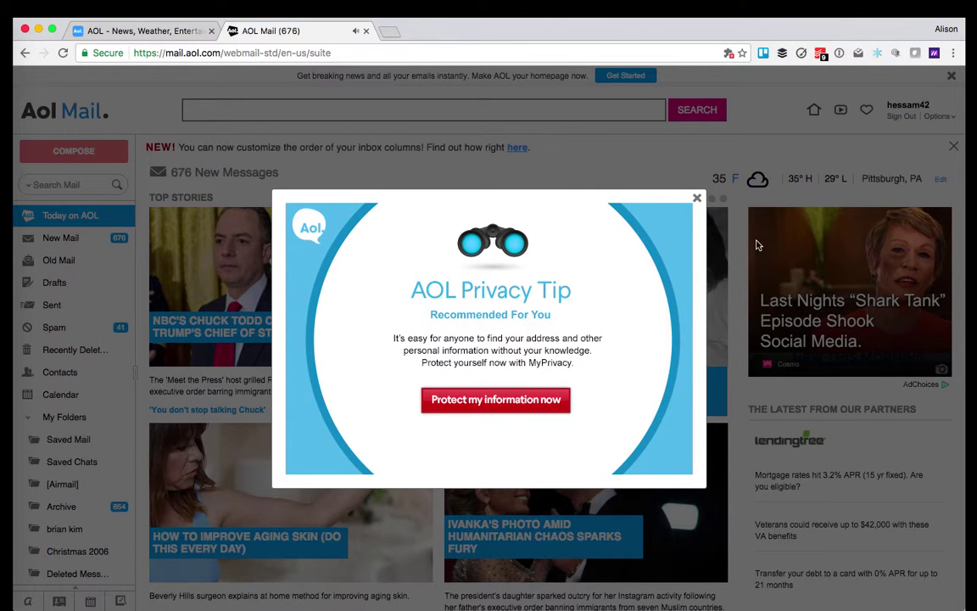
Close the Privacy Tip, open New Mail, and select all 677 messages, scrolling through the list.
click(697, 200)
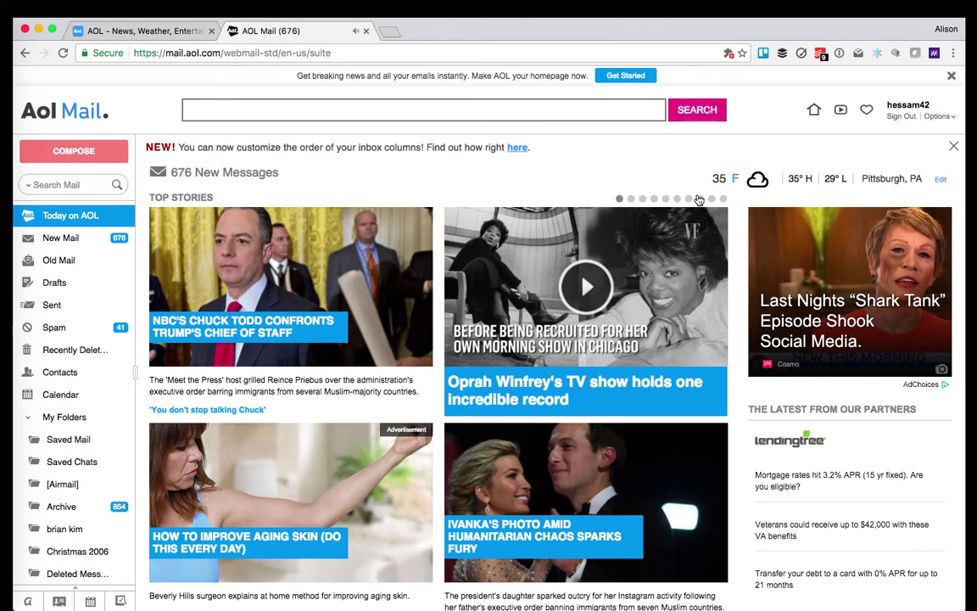
click(71, 241)
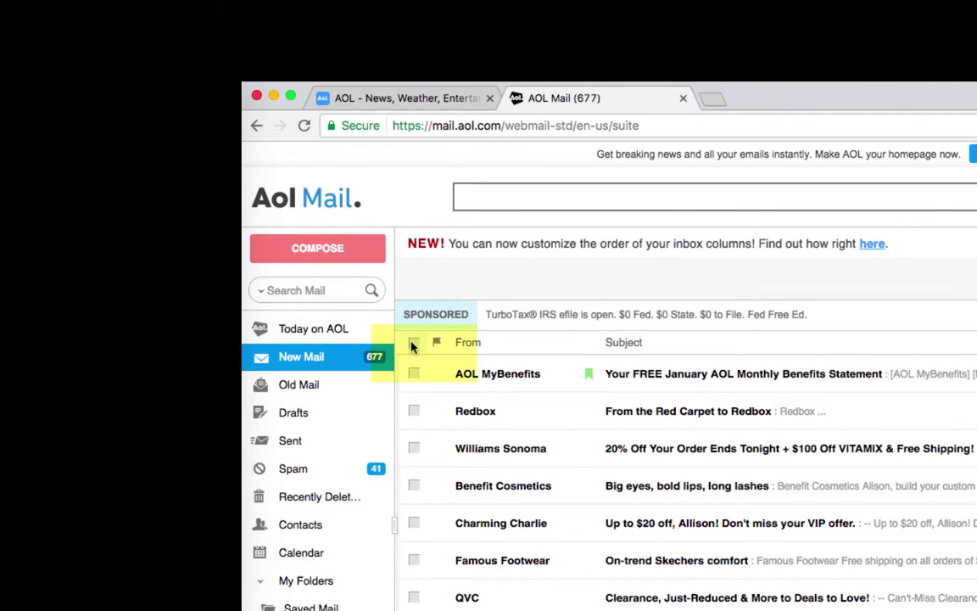
click(414, 344)
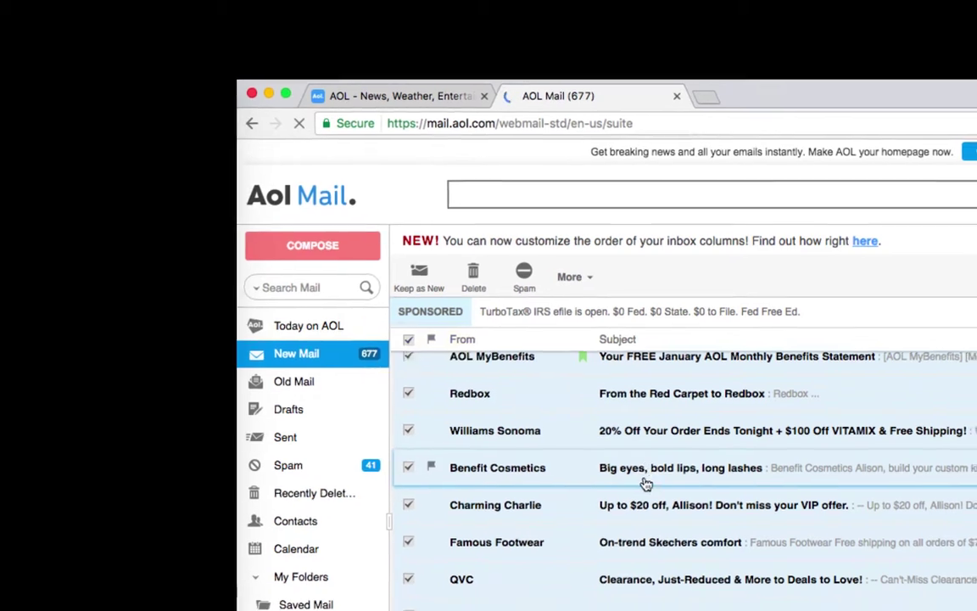
scroll(652, 487, down, 5)
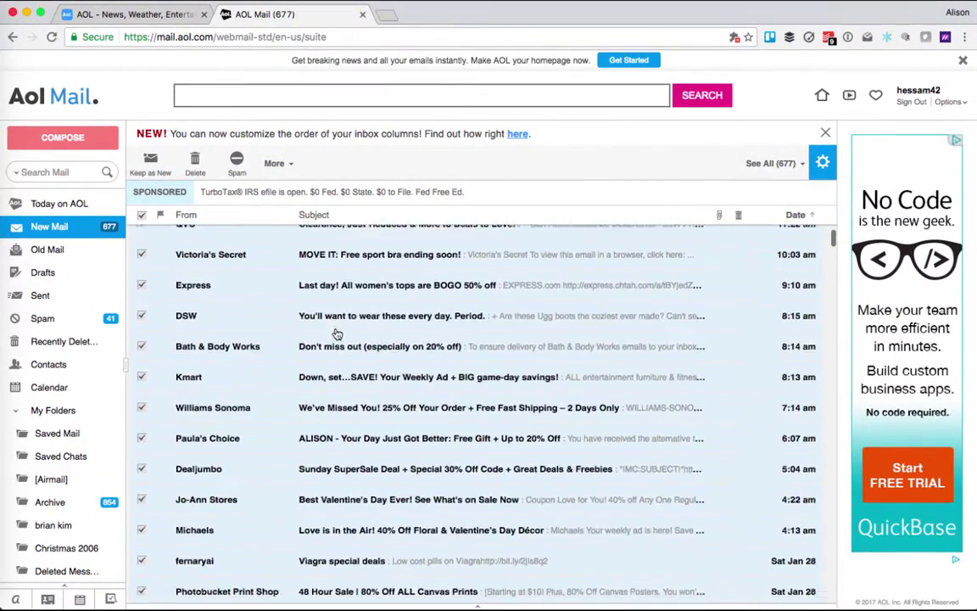
scroll(337, 334, down, 2)
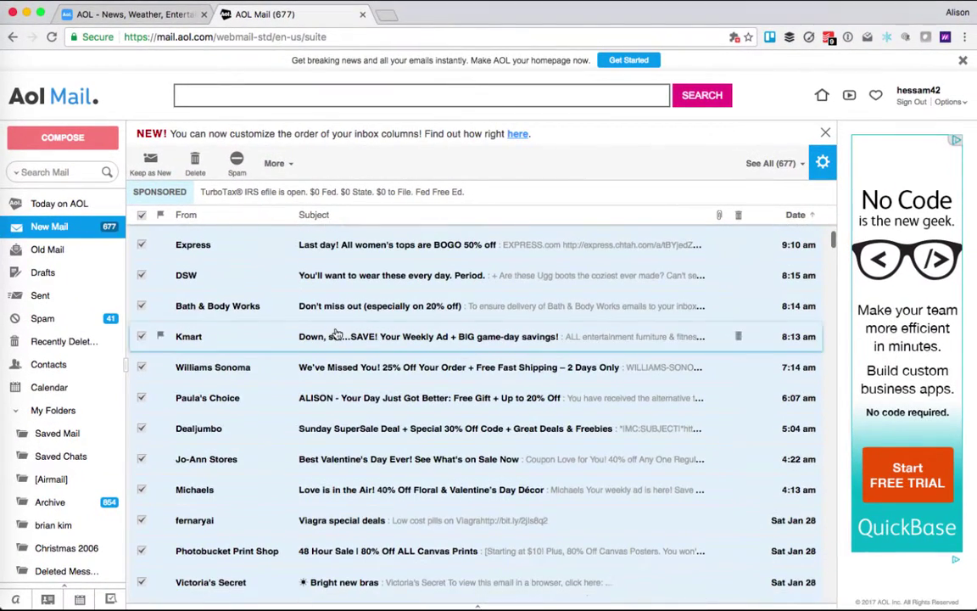
scroll(337, 333, down, 8)
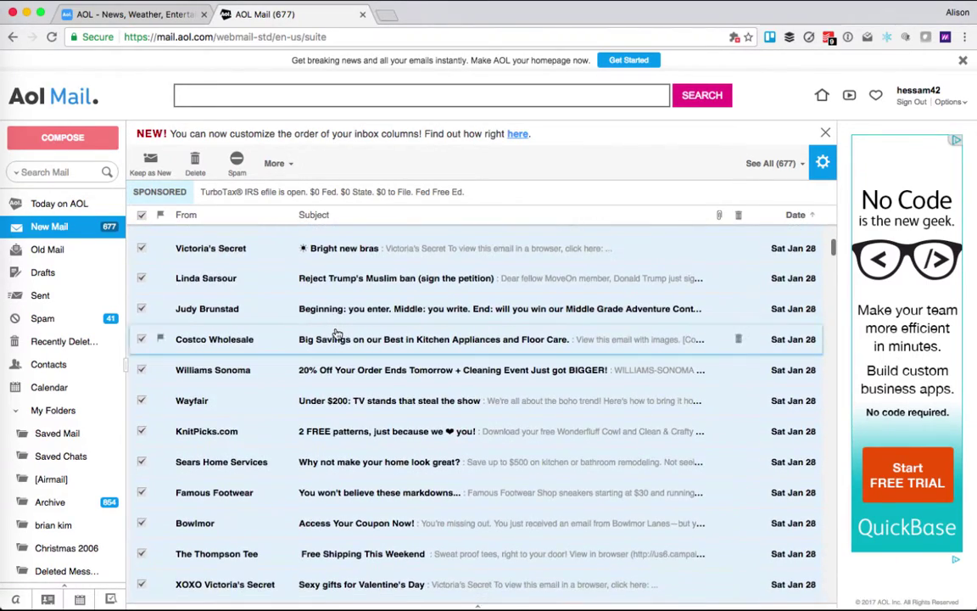
scroll(337, 334, down, 5)
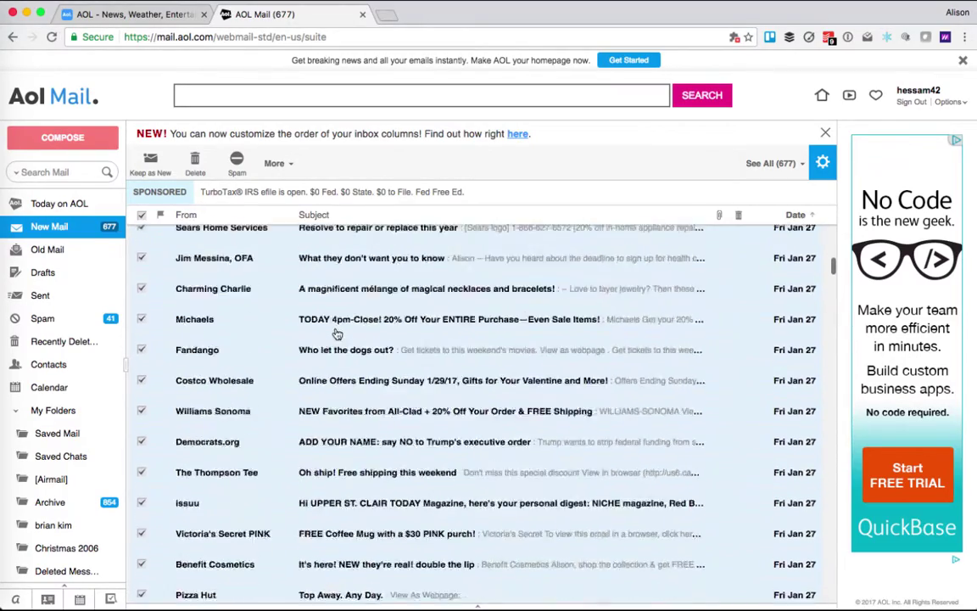
scroll(337, 333, down, 15)
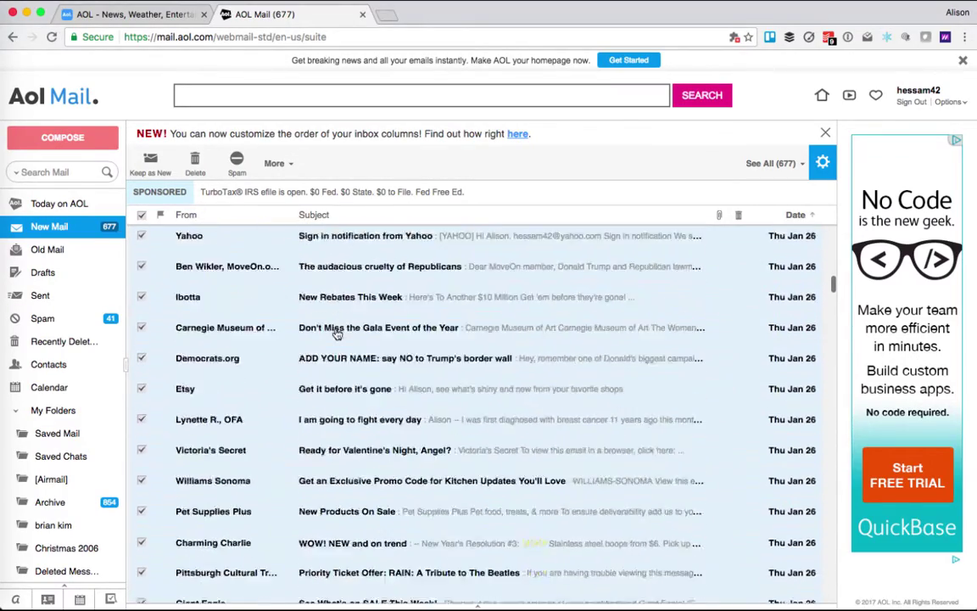
scroll(337, 334, down, 1)
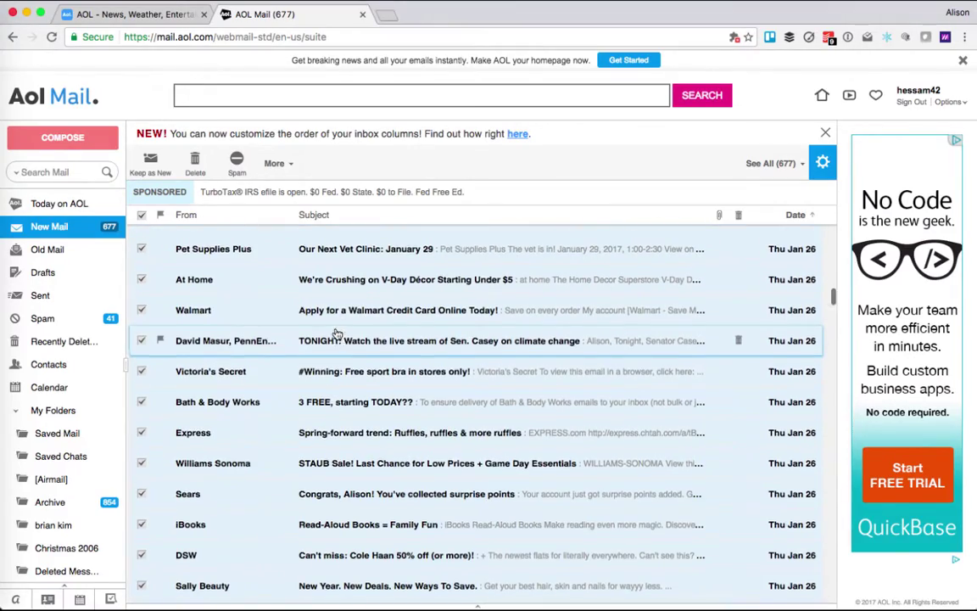
scroll(337, 334, up, 20)
scroll(337, 333, up, 3)
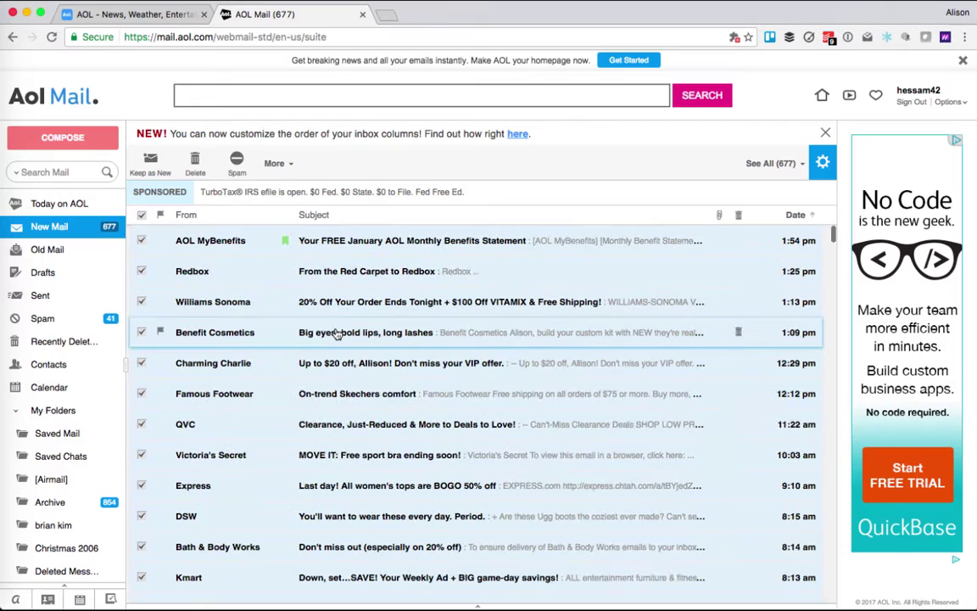
Deselect the 1:13 pm Williams Sonoma email and move the other 676 messages to Old Mail.
click(142, 302)
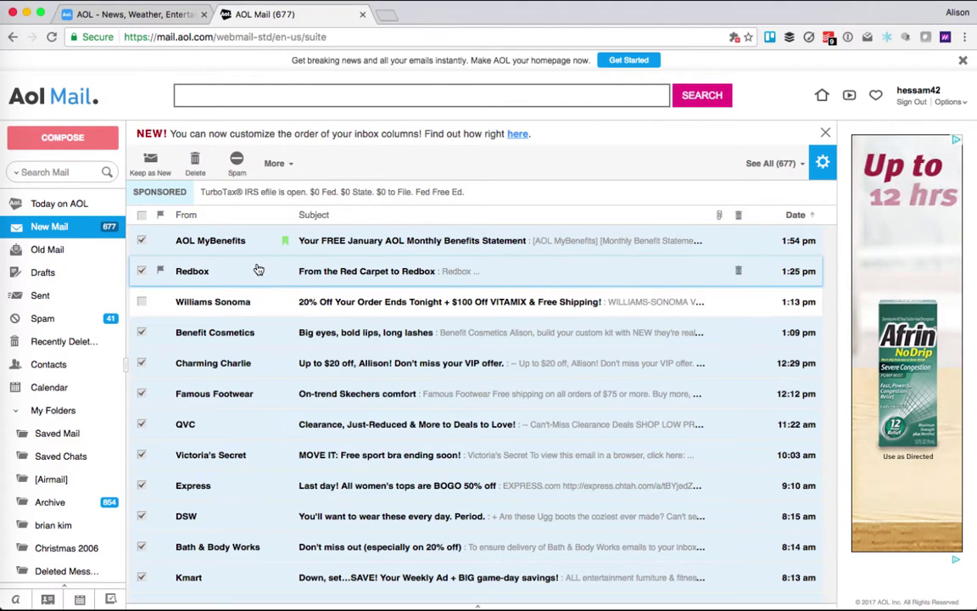
click(291, 166)
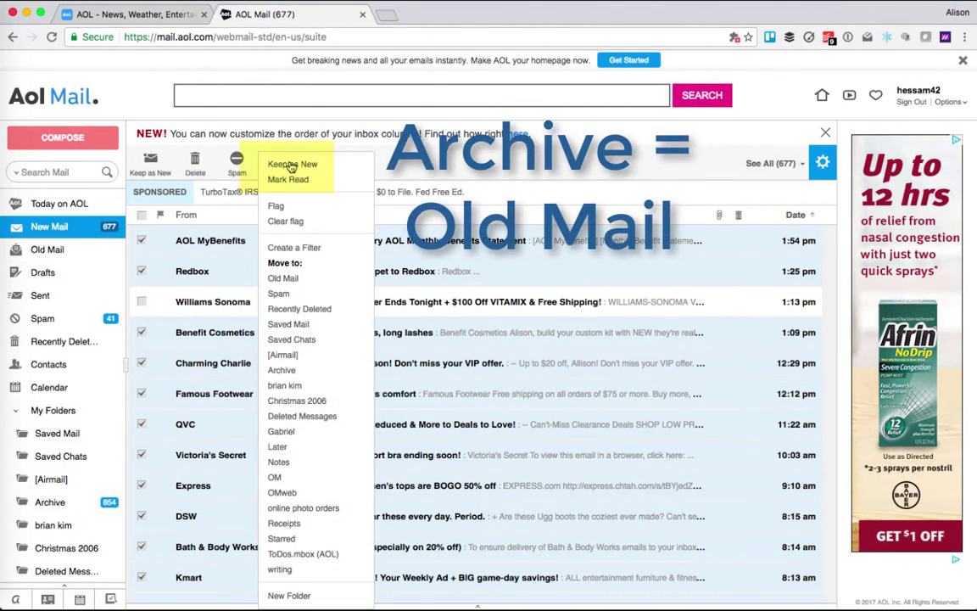
click(285, 281)
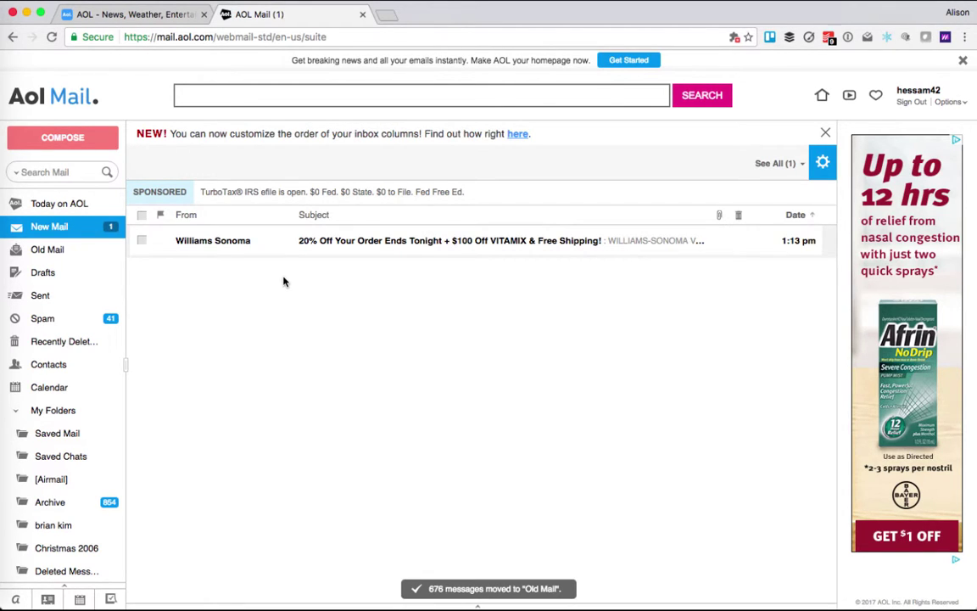
Refresh New Mail and open the remaining Williams Sonoma email.
click(100, 238)
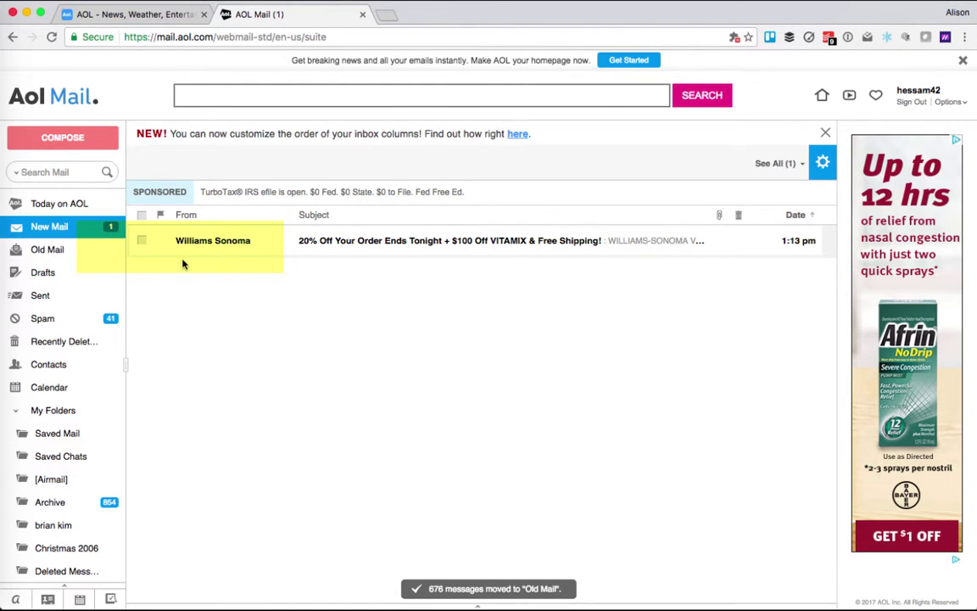
click(115, 236)
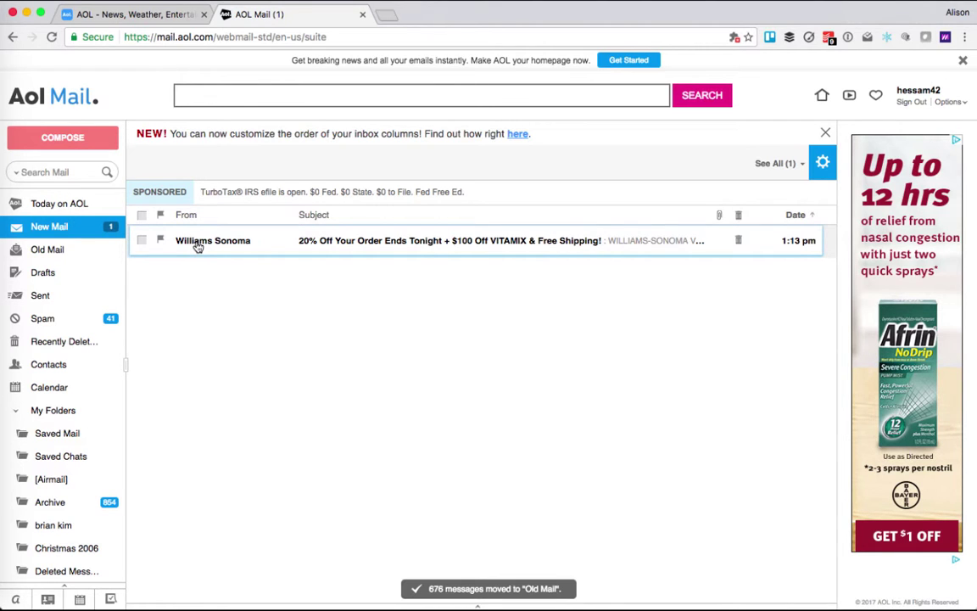
click(197, 245)
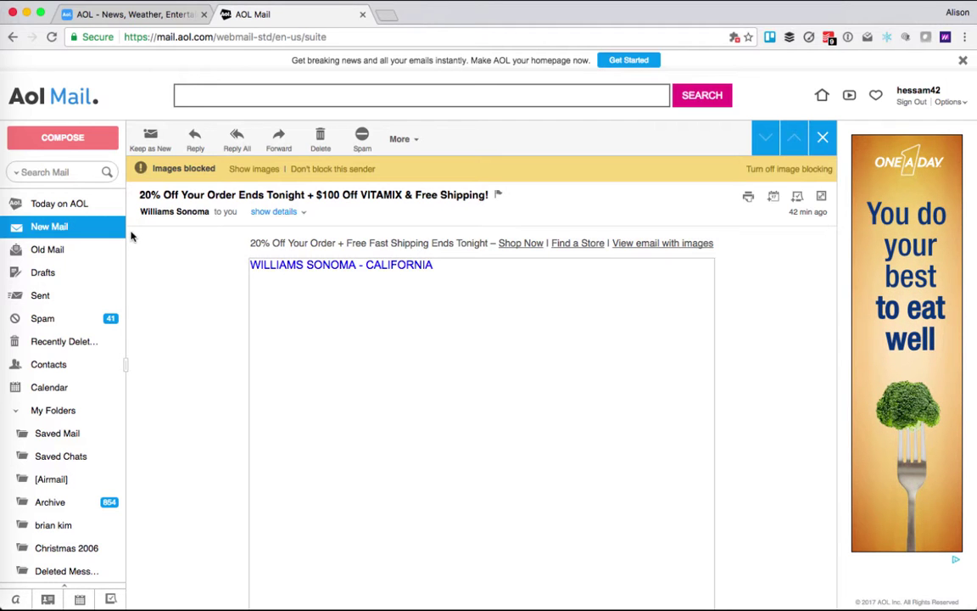
Open Old Mail and scroll through its 677 messages.
click(123, 235)
click(53, 252)
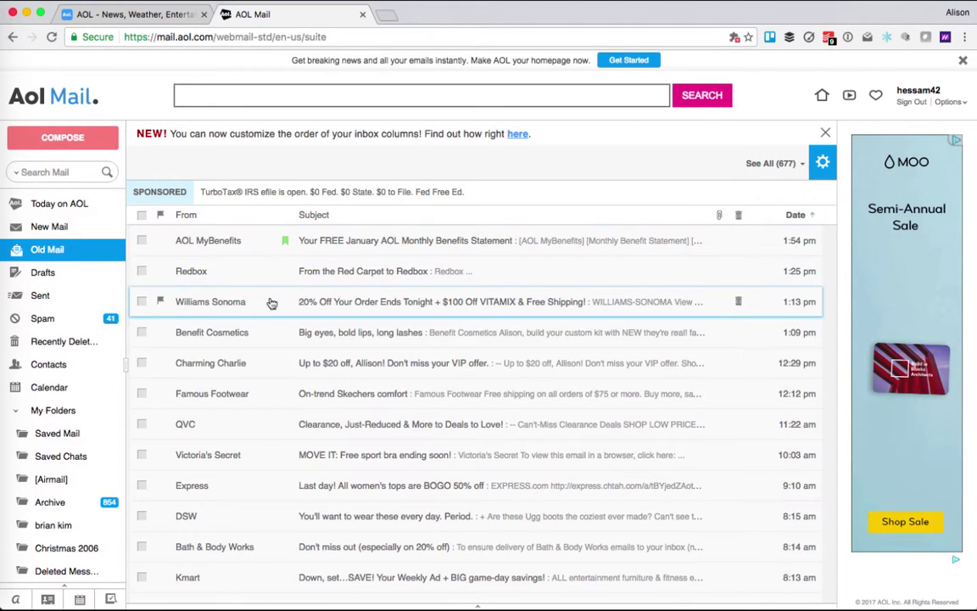
scroll(291, 465, down, 2)
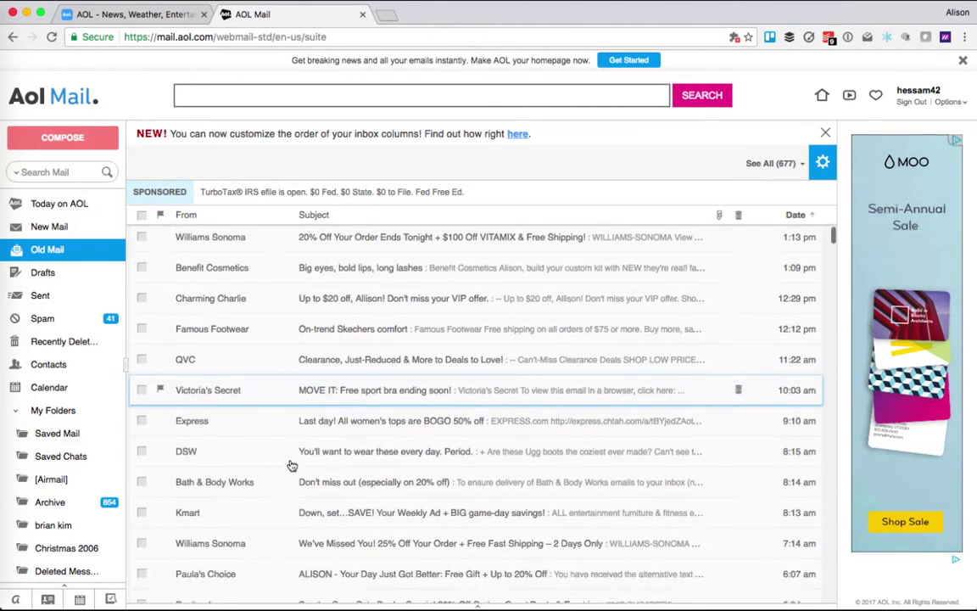
scroll(291, 465, down, 12)
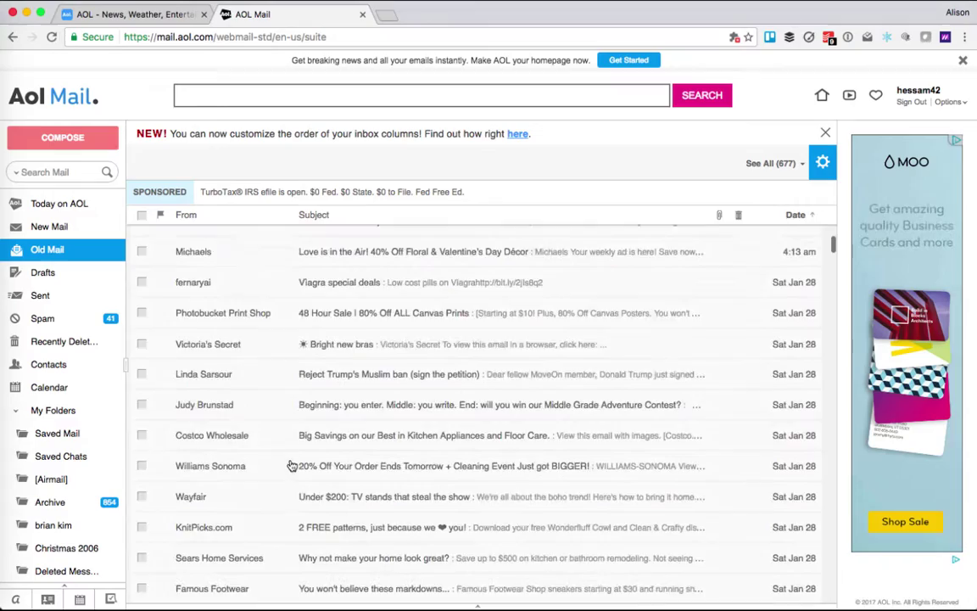
scroll(291, 465, down, 18)
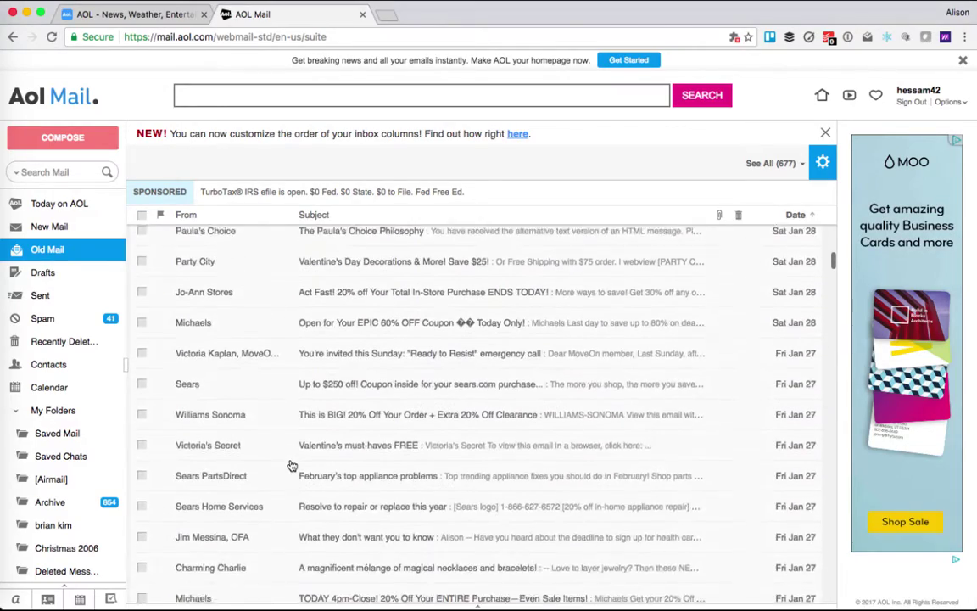
scroll(291, 465, down, 10)
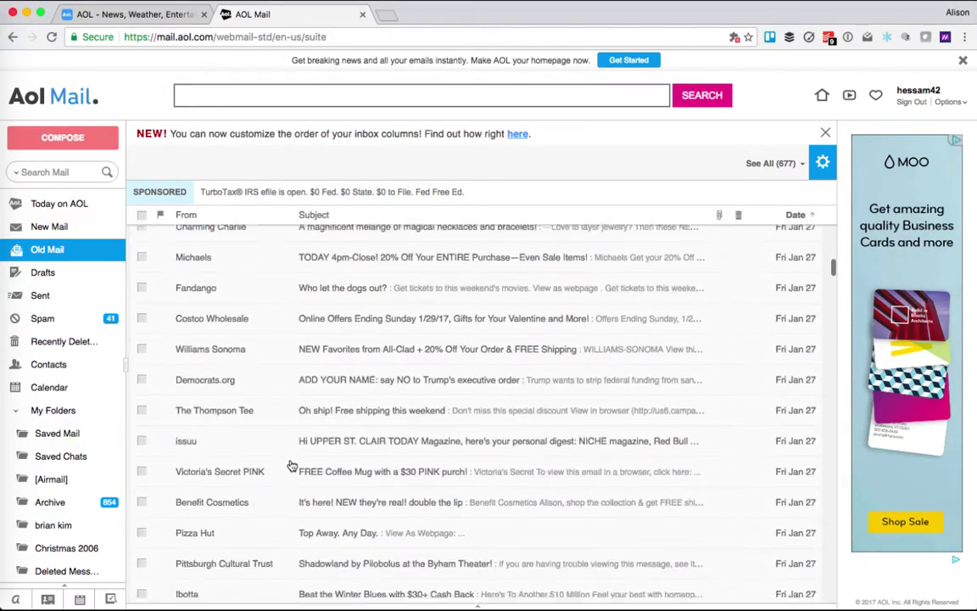
scroll(291, 465, down, 15)
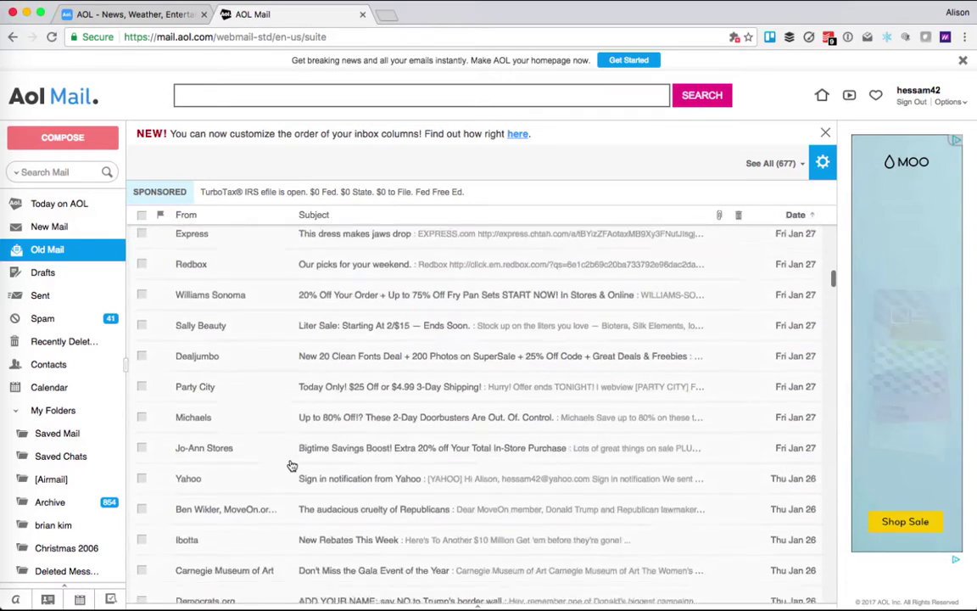
scroll(290, 465, up, 20)
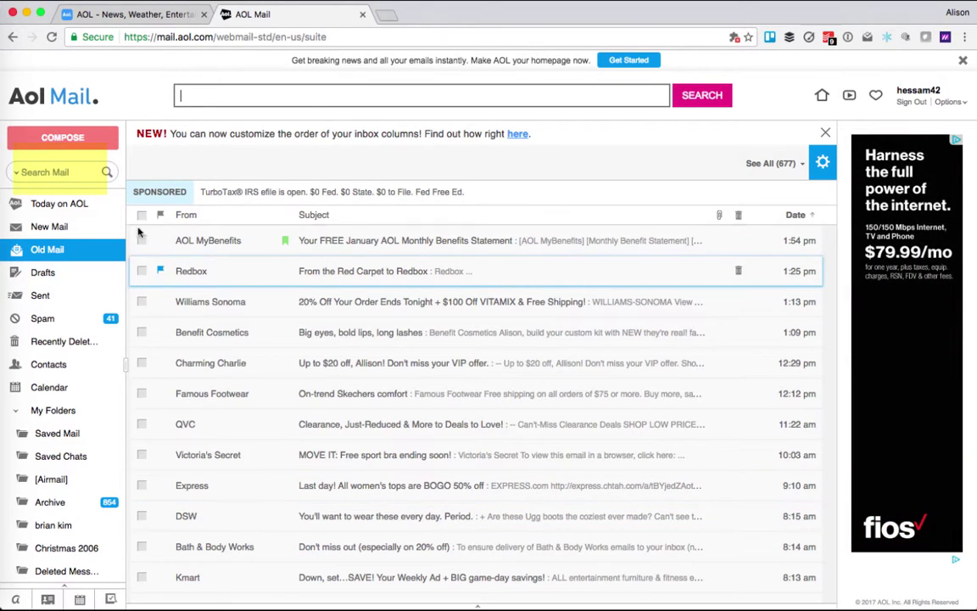
Search mail for 'dsw' (126 Old Mail results), then return to the empty New Mail folder.
click(75, 172)
text(d)
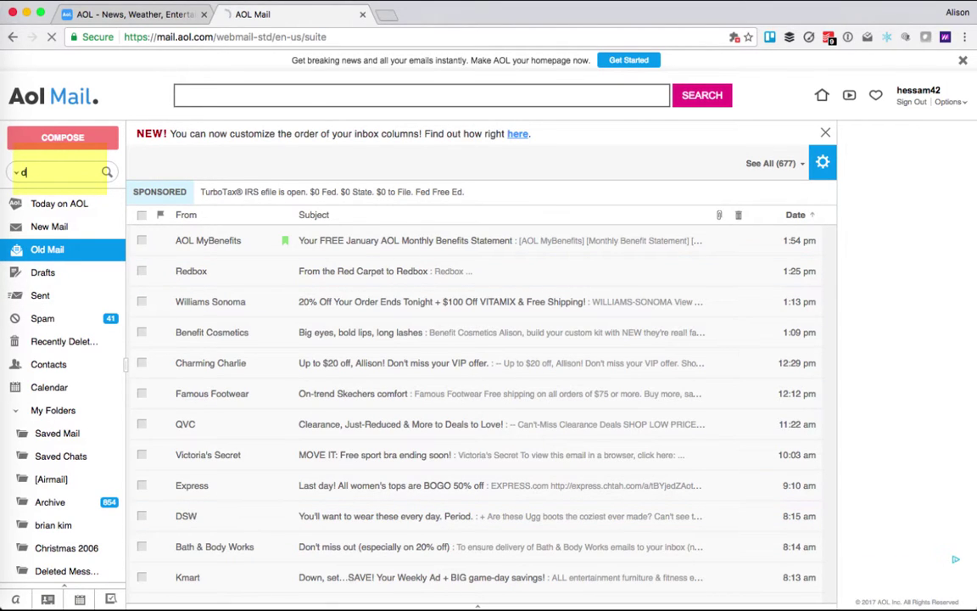
text(sw)
key(Return)
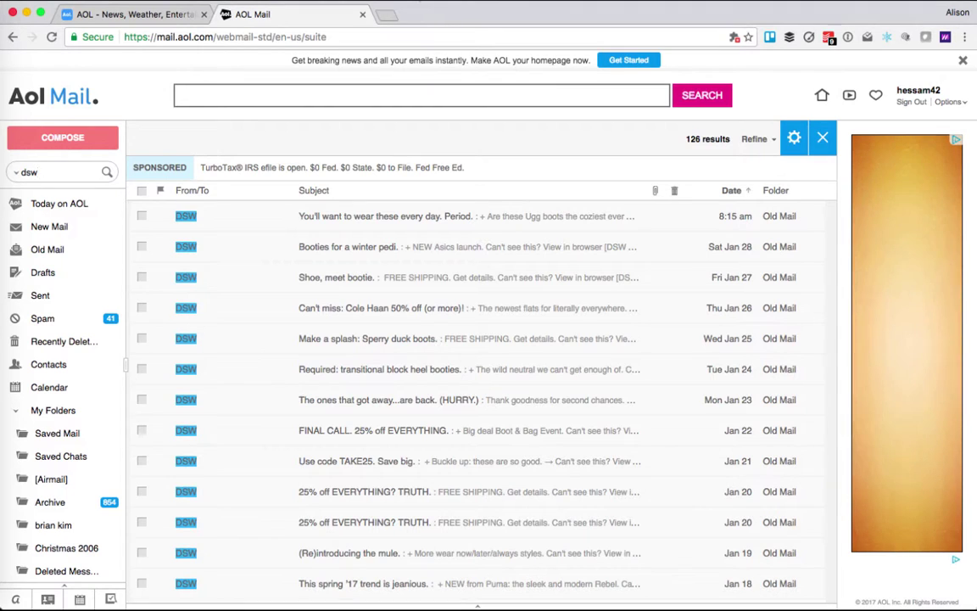
click(59, 226)
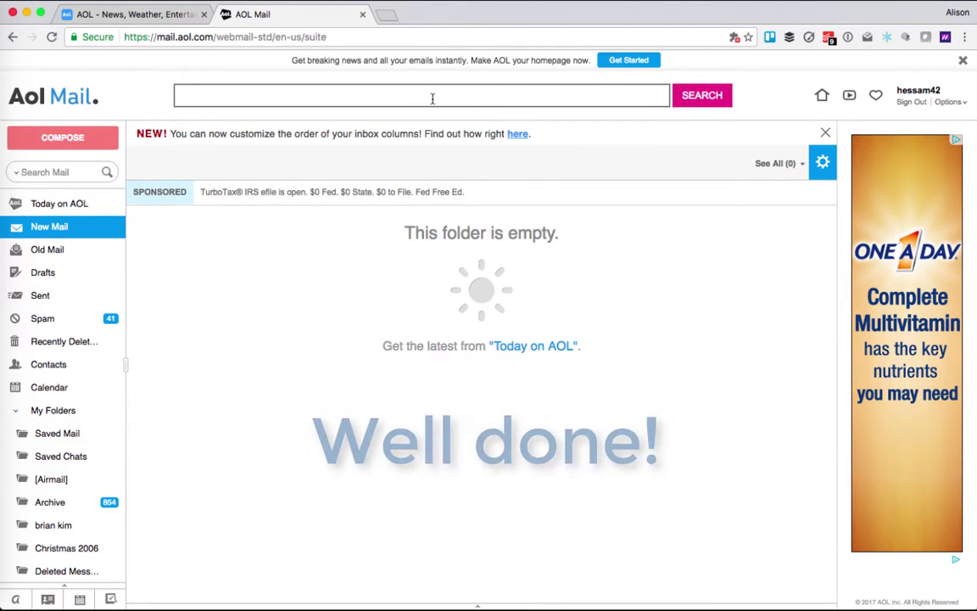